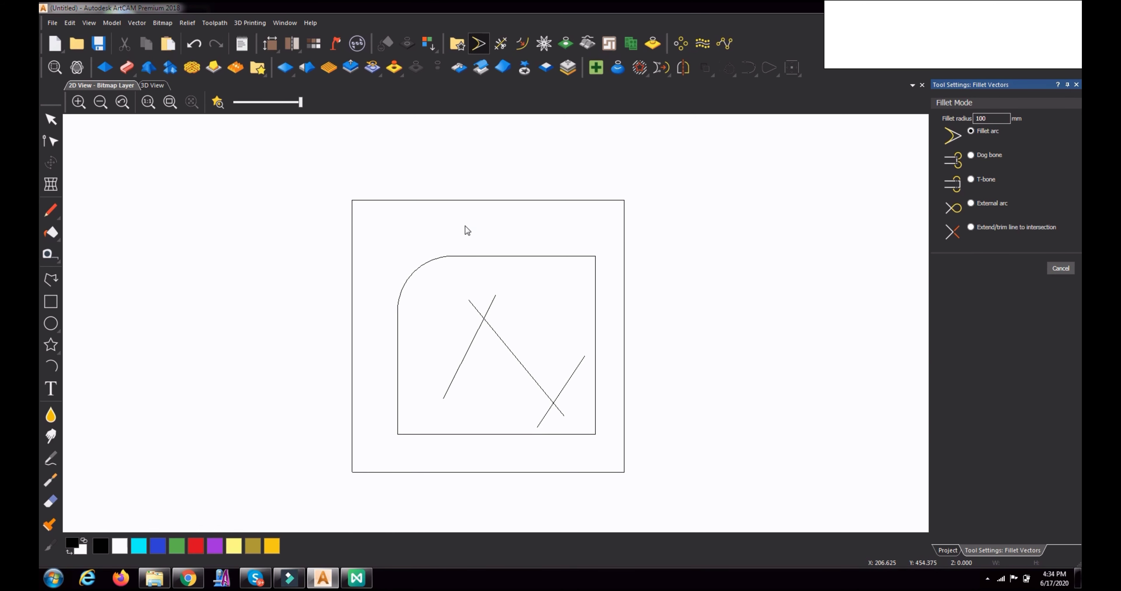
- Undo the earlier corner fillets and set the Fillet radius to 20 mm
left_click(593, 282)
key("ctrl+z")
key("ctrl+z")
double_click(988, 119)
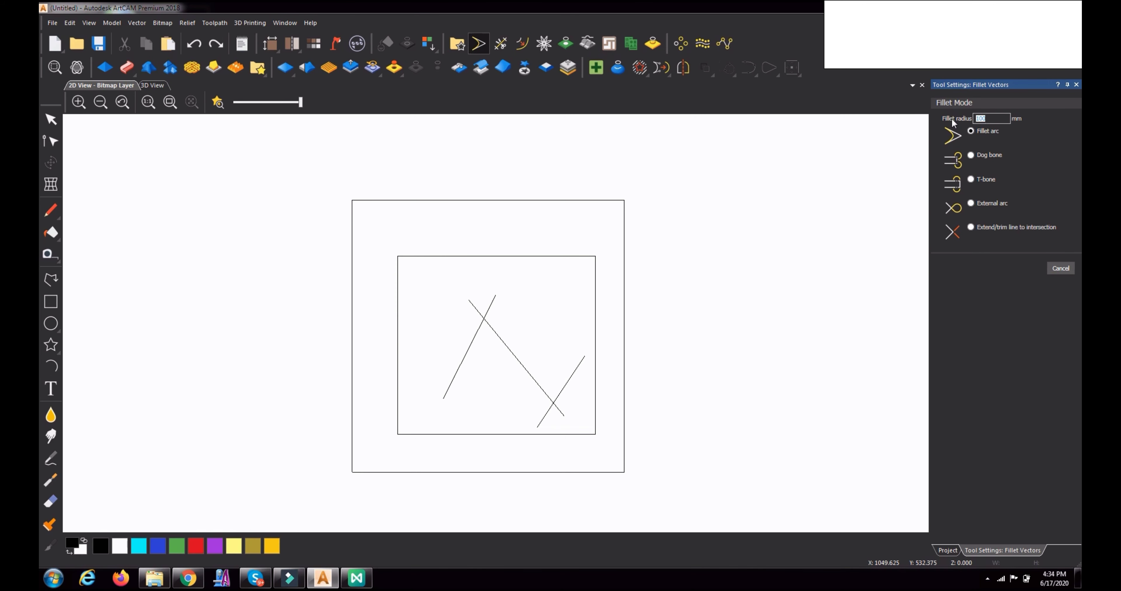
type("20")
left_click(597, 283)
key("ctrl+z")
- Fillet the upper and lower line crossings with 20 mm arcs to form a rounded zigzag
left_click(490, 327)
key("ctrl+z")
left_click(485, 323)
left_click(546, 414)
left_click(561, 412)
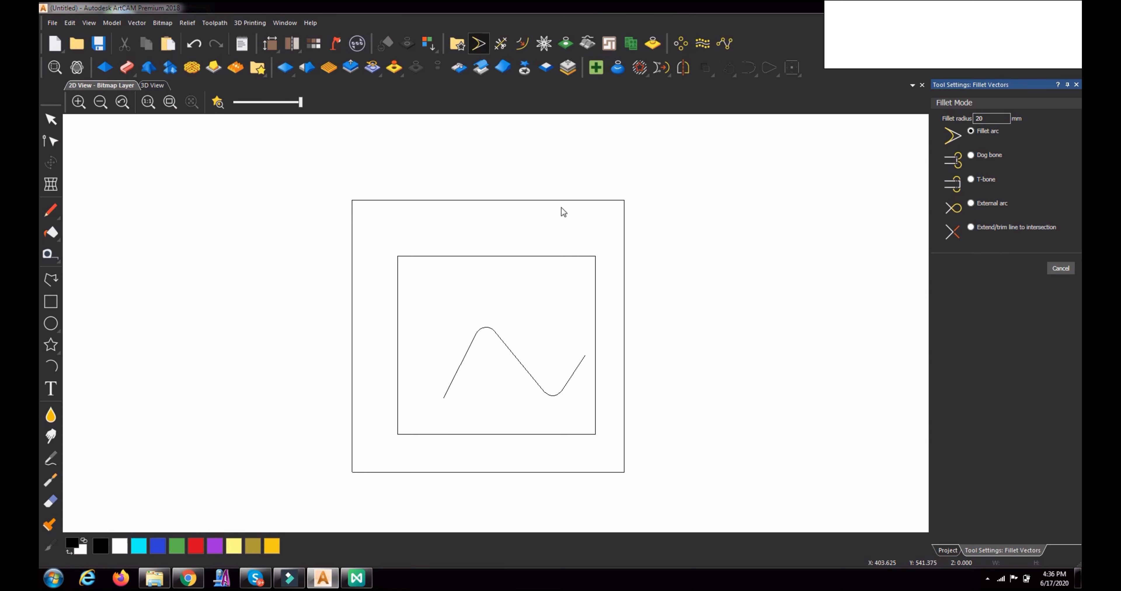
- Undo the zigzag fillets and dog-bone the inner rectangle's top-left corner
left_click(529, 373)
key("ctrl+z")
key("ctrl+z")
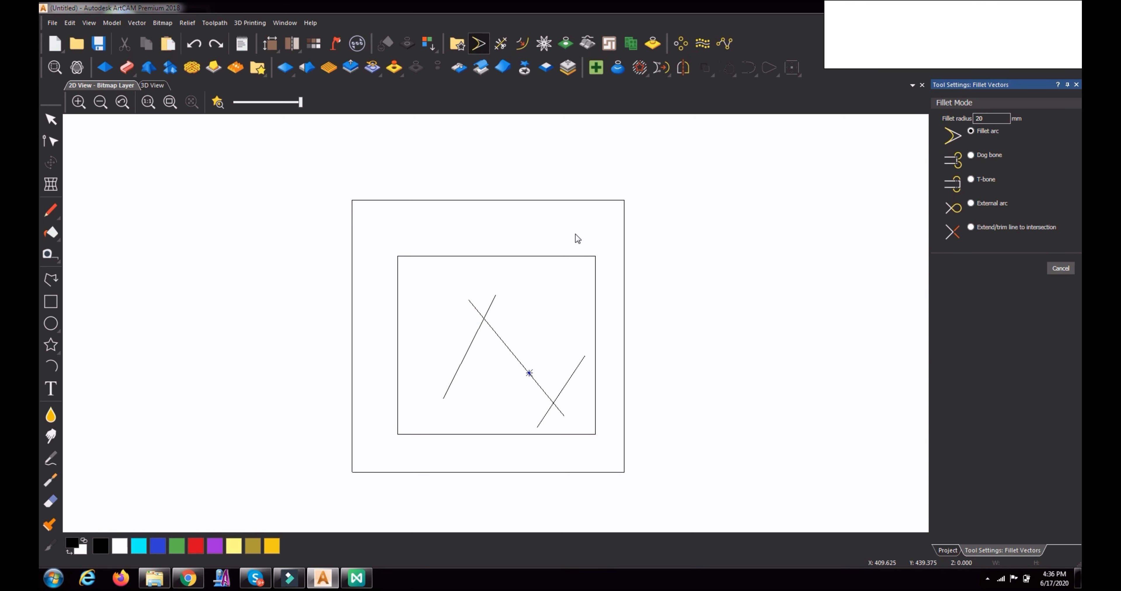
left_click(972, 156)
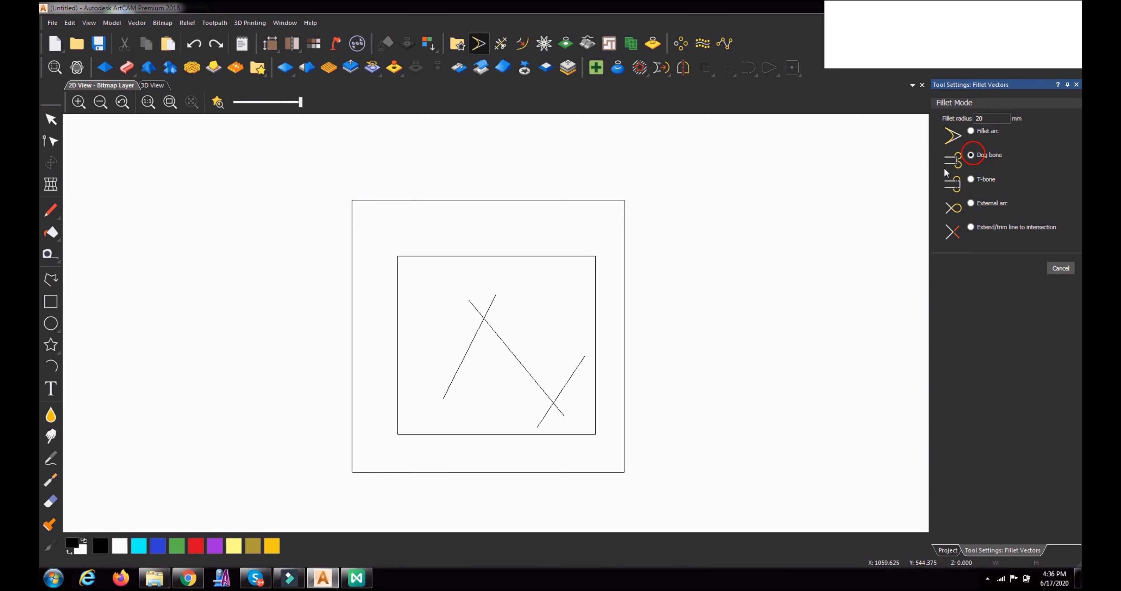
left_click(398, 283)
left_click(421, 257)
- Try a dog-bone fillet at the line crossing and dismiss the adjacent-spans error
left_click(480, 334)
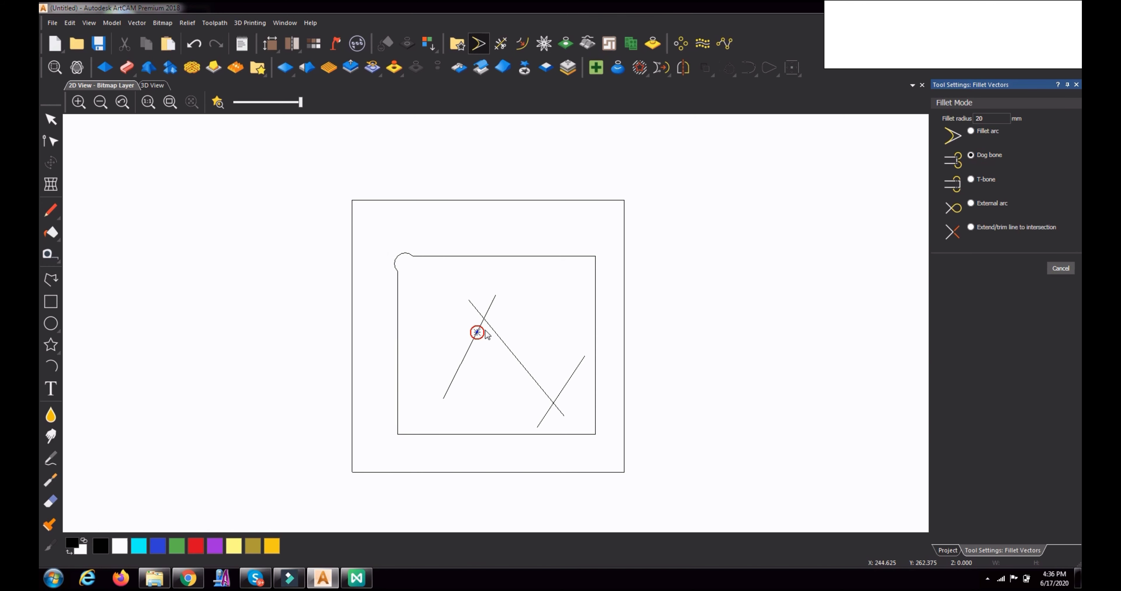
left_click(493, 332)
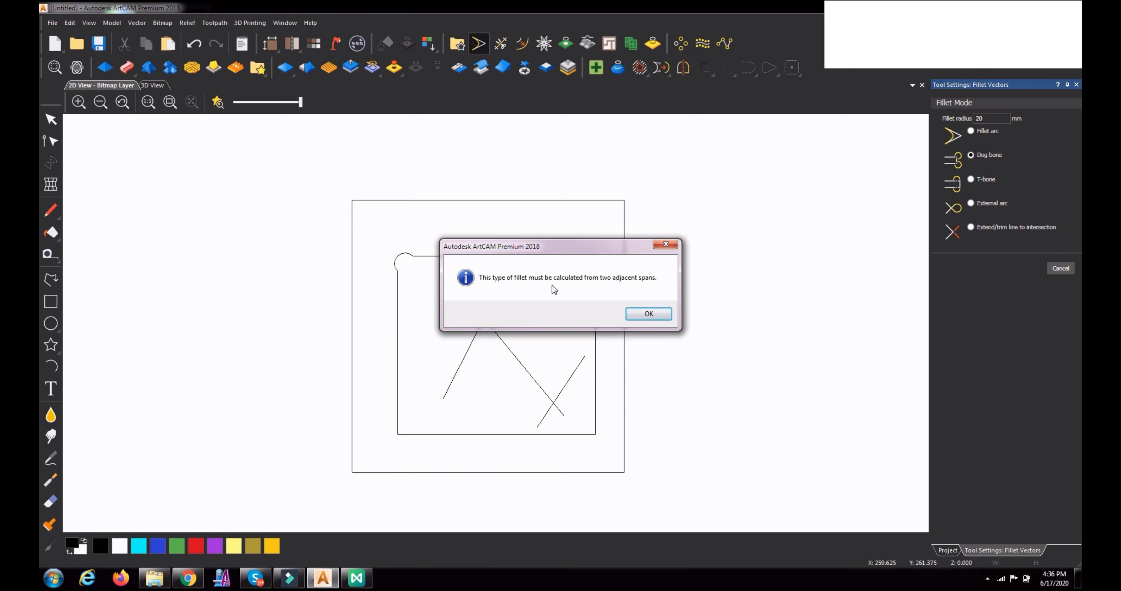
left_click(653, 313)
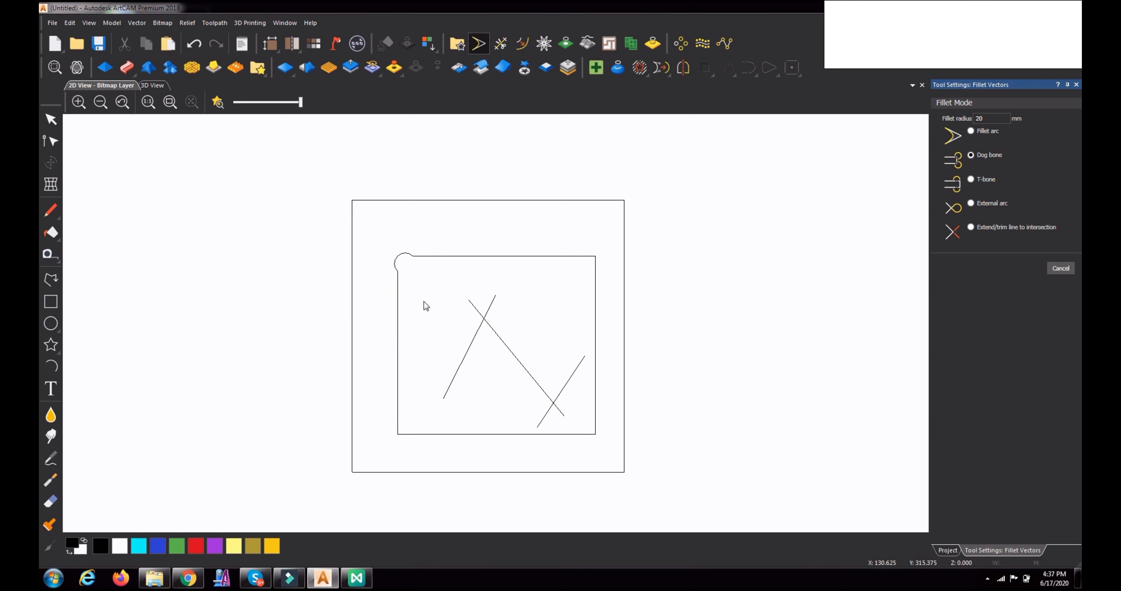
- Draw an inverted-V polyline in the inner rectangle's upper-left area
left_click(50, 280)
left_click(413, 348)
left_click(460, 343)
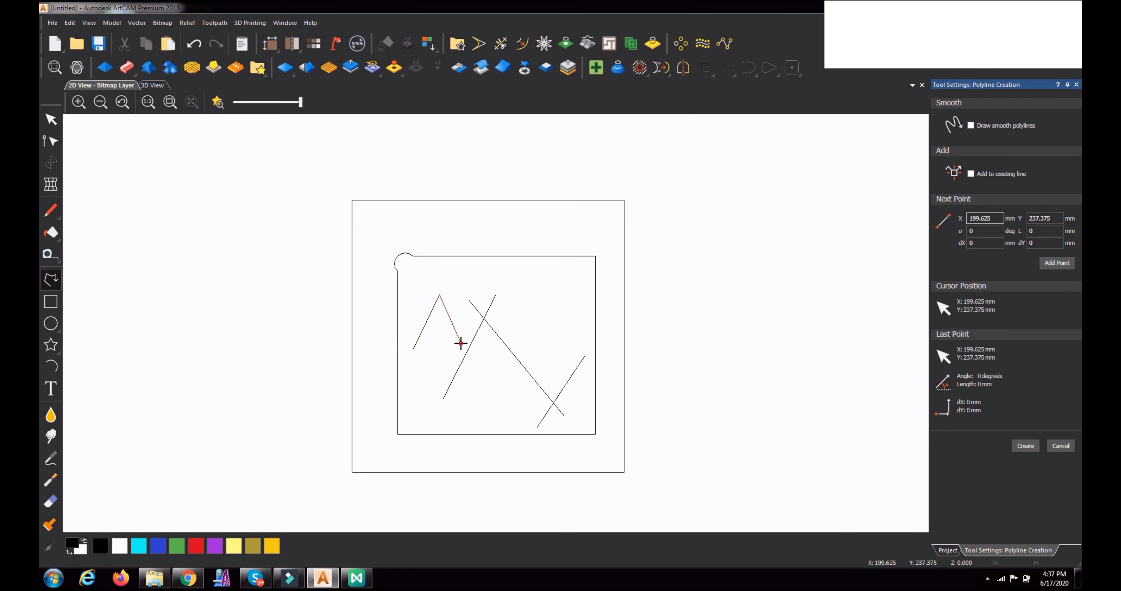
key("Escape")
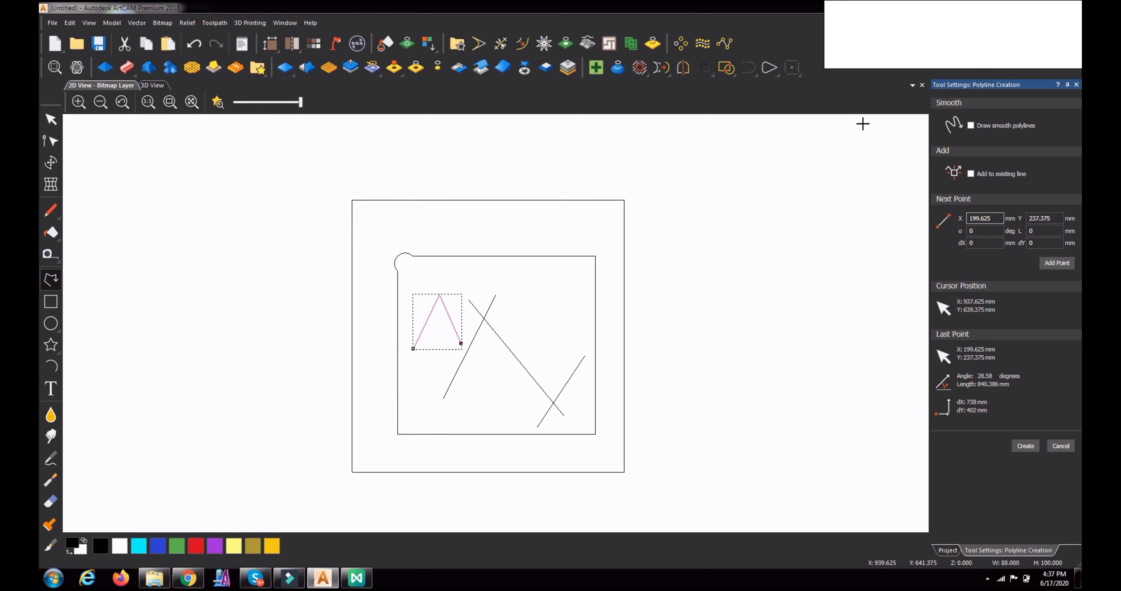
left_click(1059, 447)
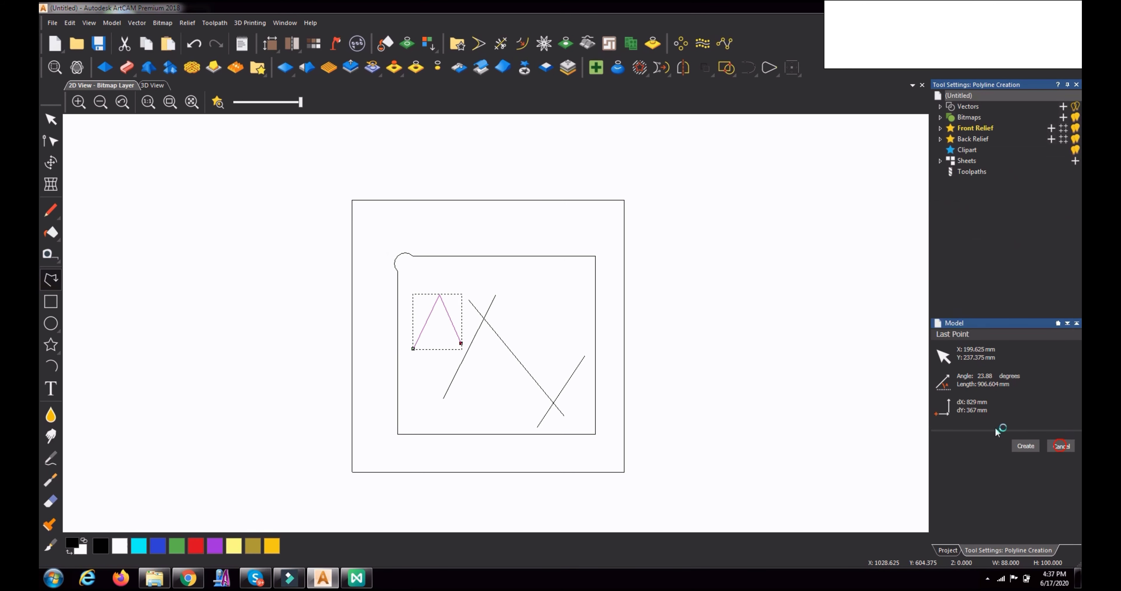
left_click(457, 293)
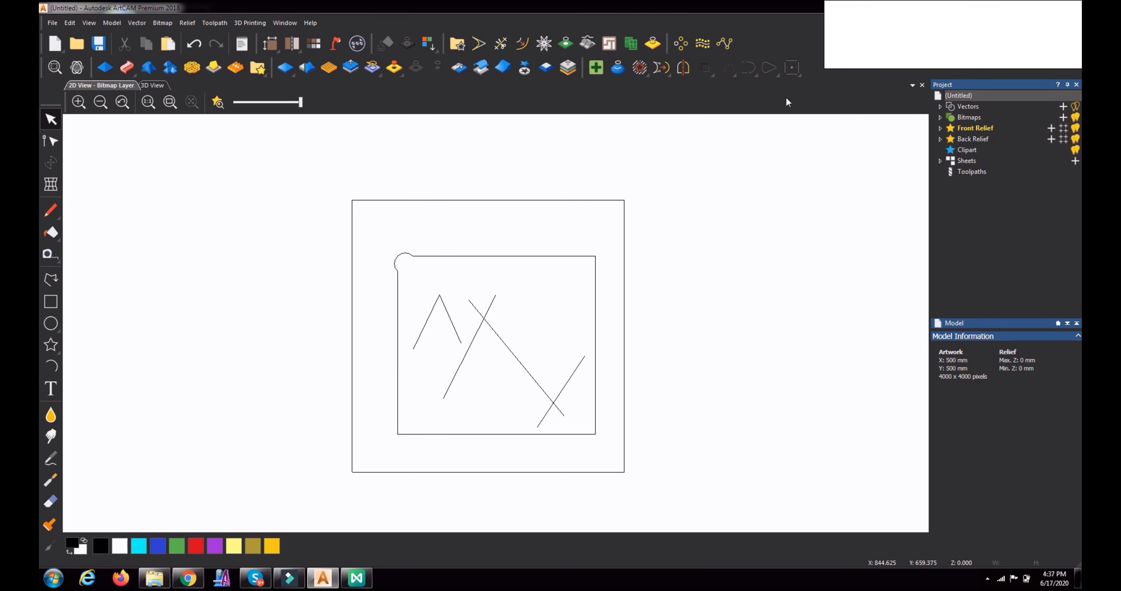
- In Fillet Vectors, test a dog-bone fillet at the inverted-V peak twice, undoing each
left_click(479, 45)
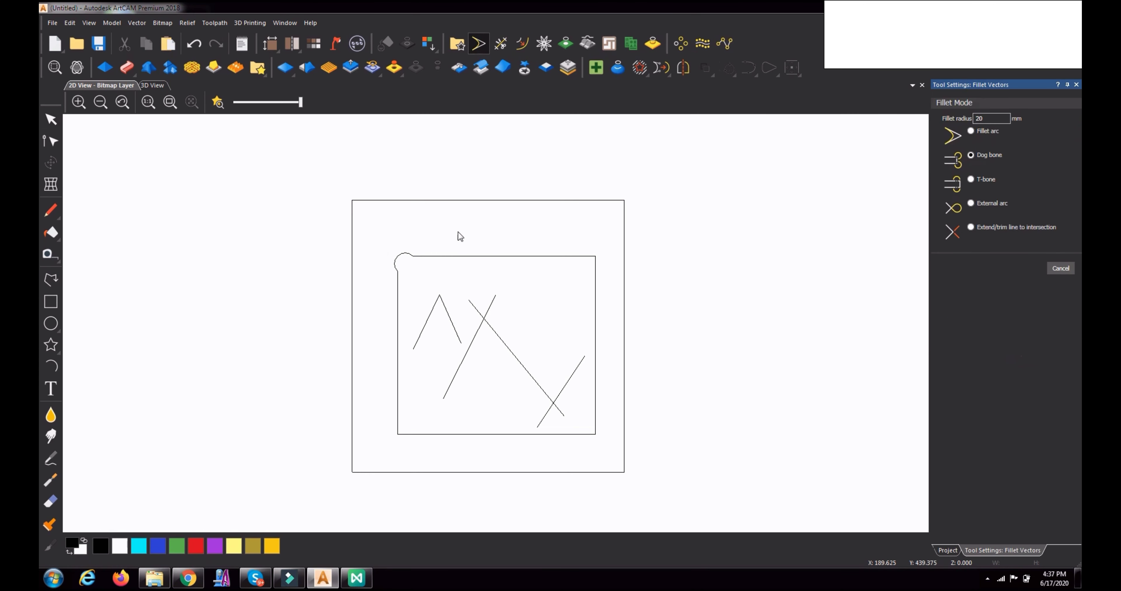
left_click(433, 309)
left_click(444, 309)
key("ctrl+z")
left_click(425, 324)
left_click(451, 322)
key("ctrl+z")
- Test T-bone fillets at the rectangle's top-right corner, undoing each attempt
left_click(971, 179)
left_click(596, 281)
key("ctrl+z")
left_click(593, 257)
key("ctrl+z")
- Add an External arc loop at the top-right corner; undo the trial loop at the apex
left_click(971, 204)
left_click(577, 256)
left_click(595, 274)
left_click(434, 308)
left_click(446, 310)
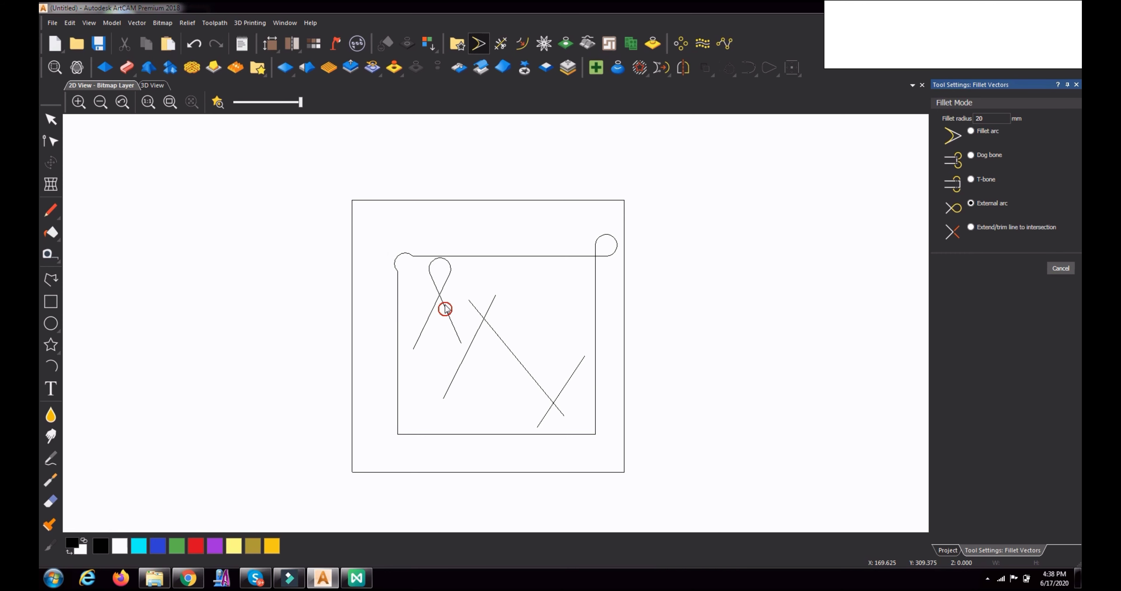
key("ctrl+z")
- Try T-bone and dog-bone fillets at the inverted-V apex, leaving it sharp
left_click(971, 179)
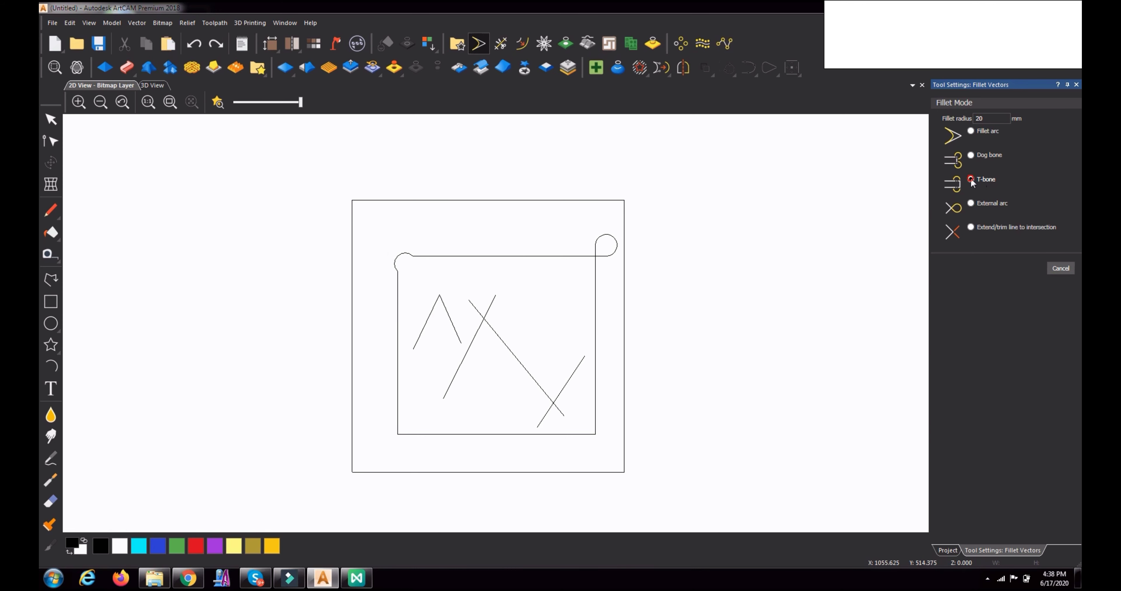
left_click(436, 306)
left_click(654, 316)
left_click(444, 310)
key("ctrl+z")
- Attempt a T-bone fillet at the inverted-V apex and dismiss the 90-degree warning
left_click(971, 180)
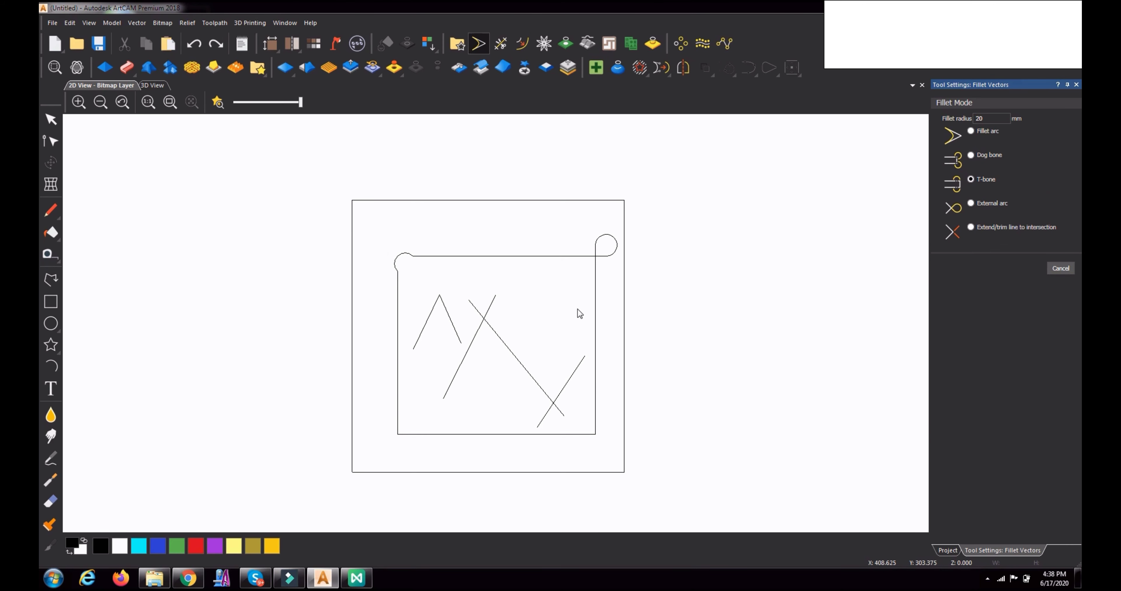
left_click(439, 301)
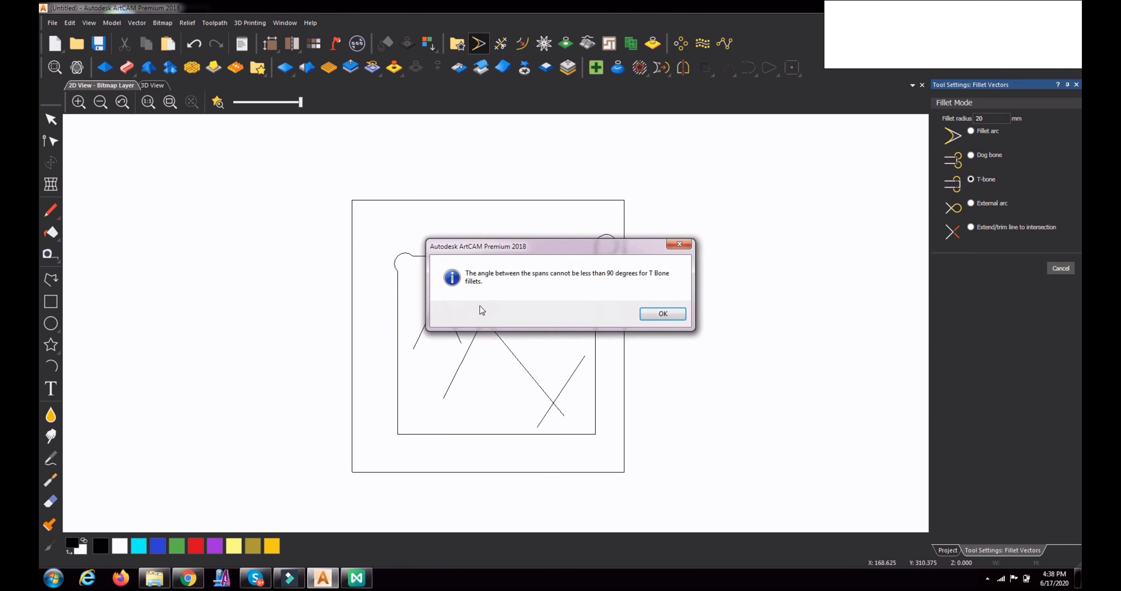
left_click(659, 312)
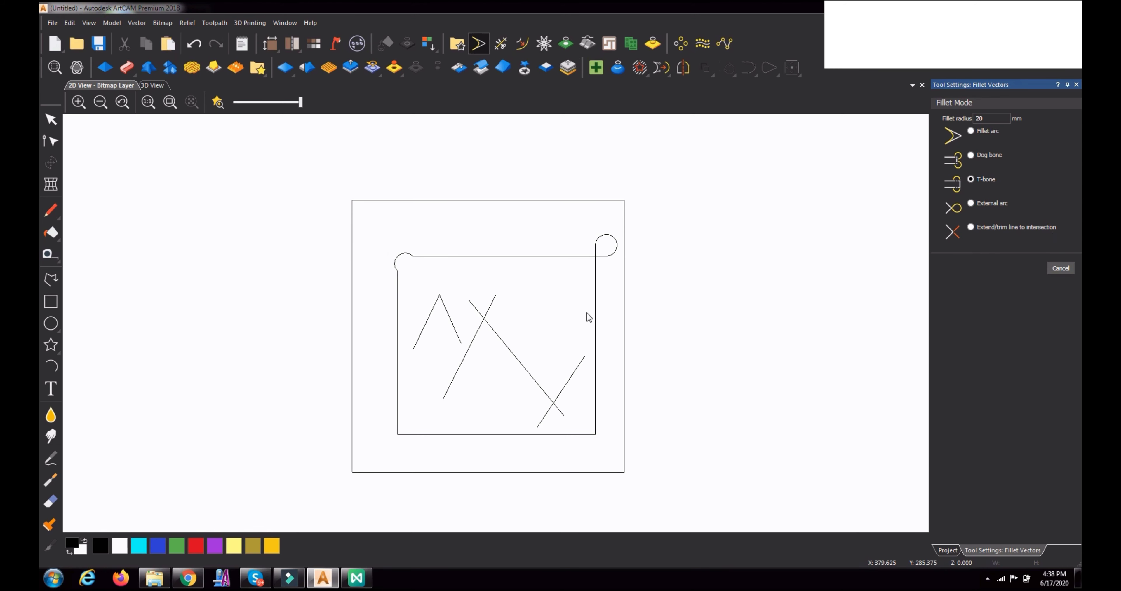
- Try Extend/trim line to intersection at the crossing, undo it, and exit the tool
left_click(501, 340)
left_click(971, 228)
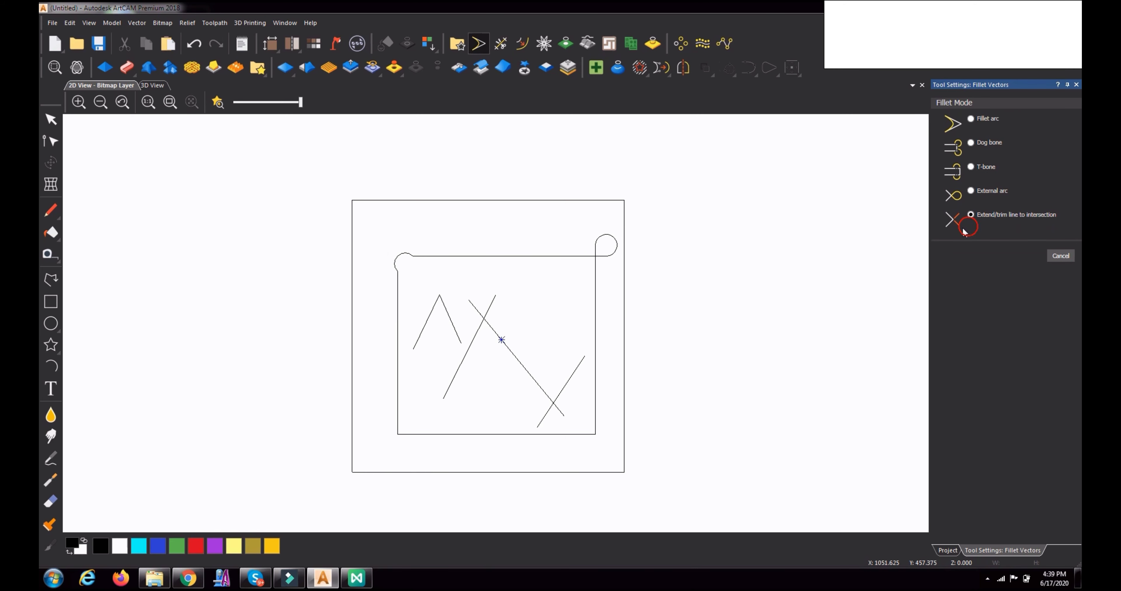
left_click(476, 334)
key("ctrl+z")
key("Escape")
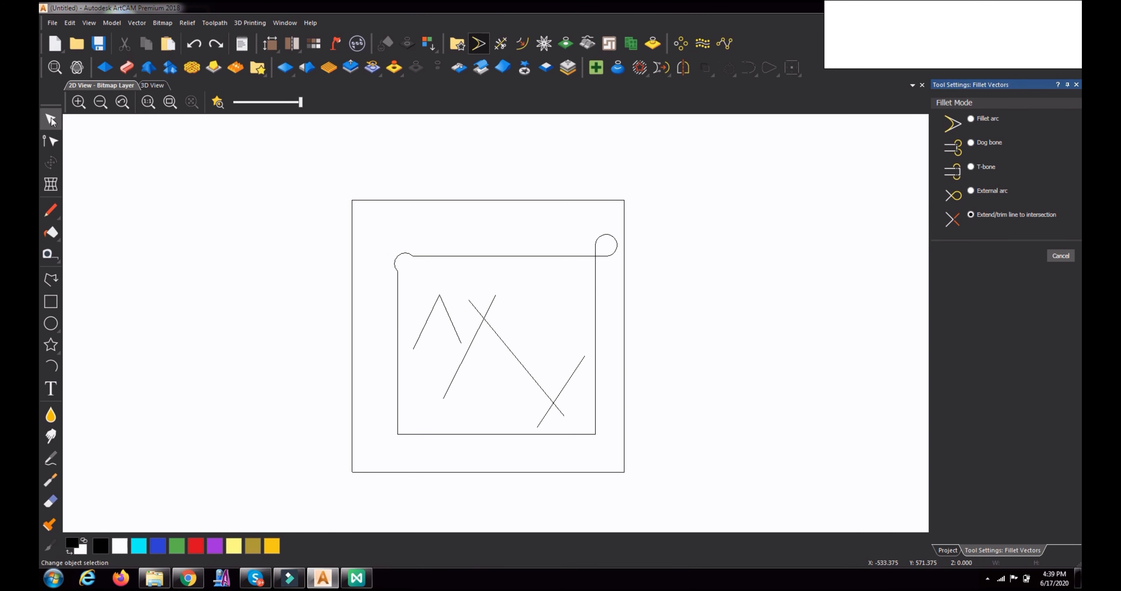
- Move the long diagonal line down and to the right
left_click(503, 343)
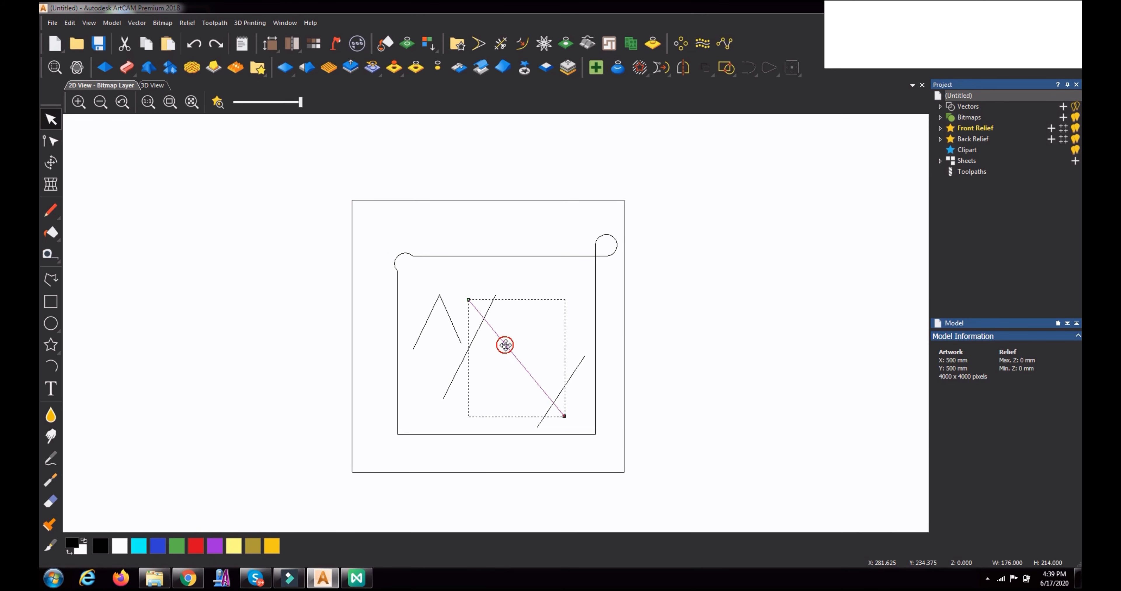
left_click_drag(532, 382, 553, 354)
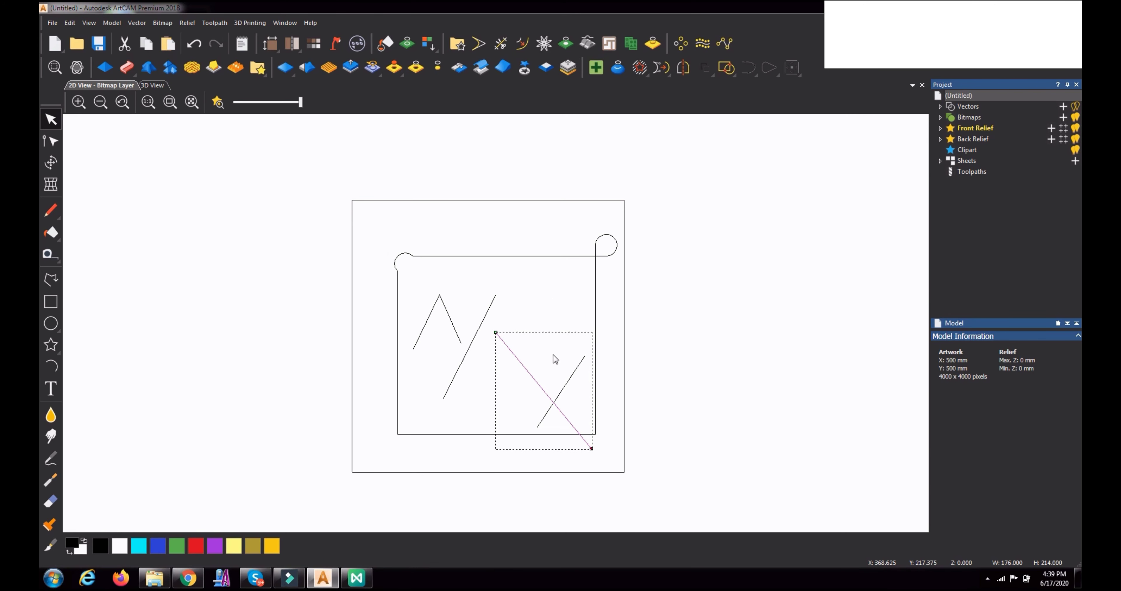
left_click(534, 334)
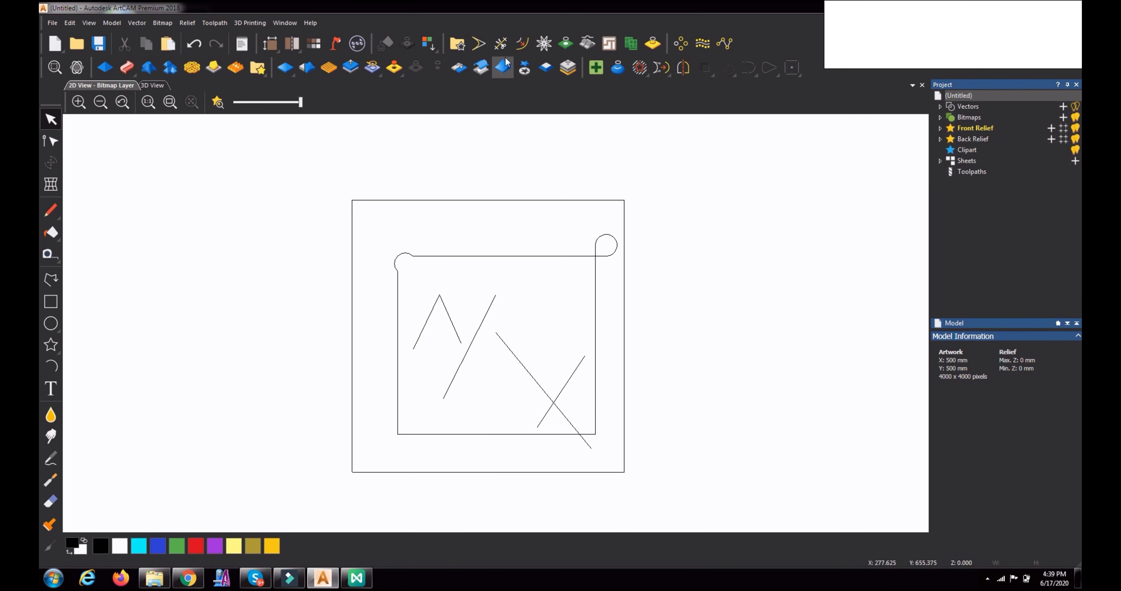
- Extend the other line to meet the moved diagonal in a sharp peak
left_click(479, 44)
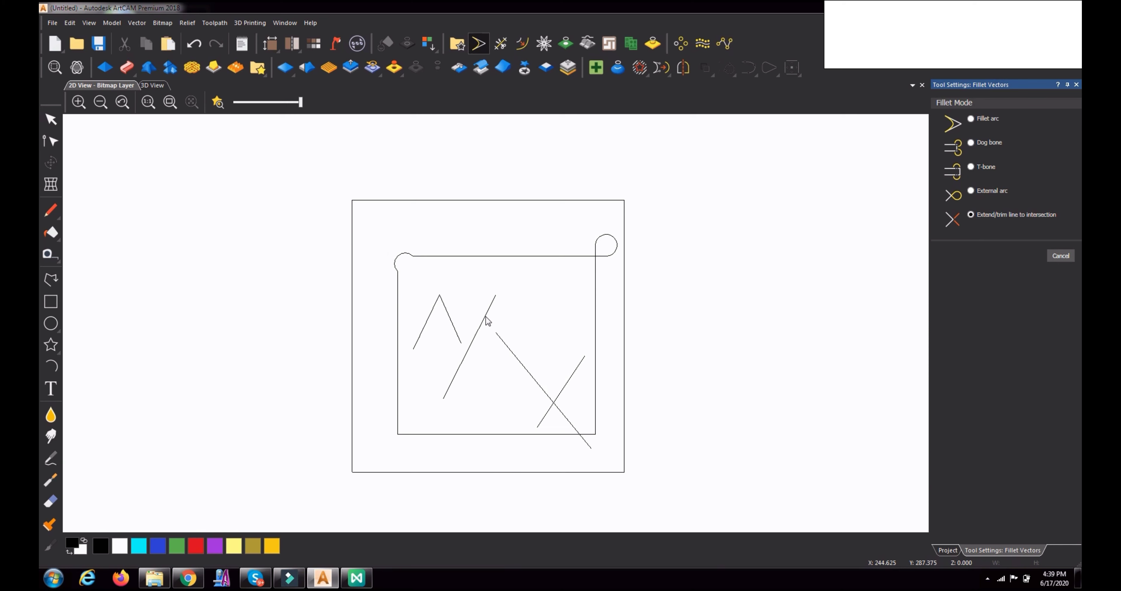
left_click(470, 346)
left_click(510, 351)
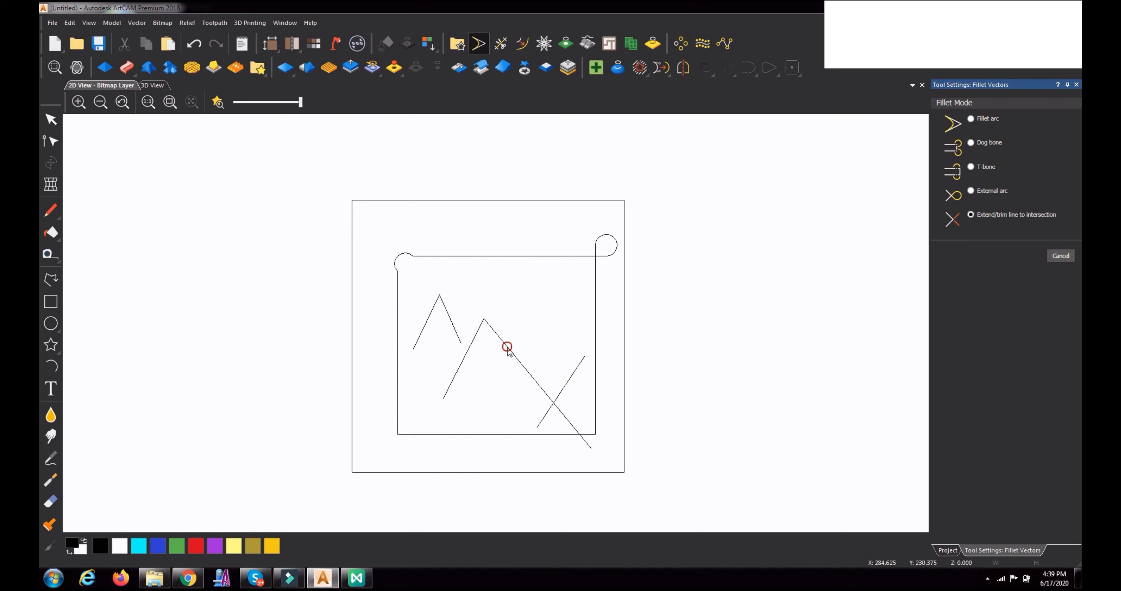